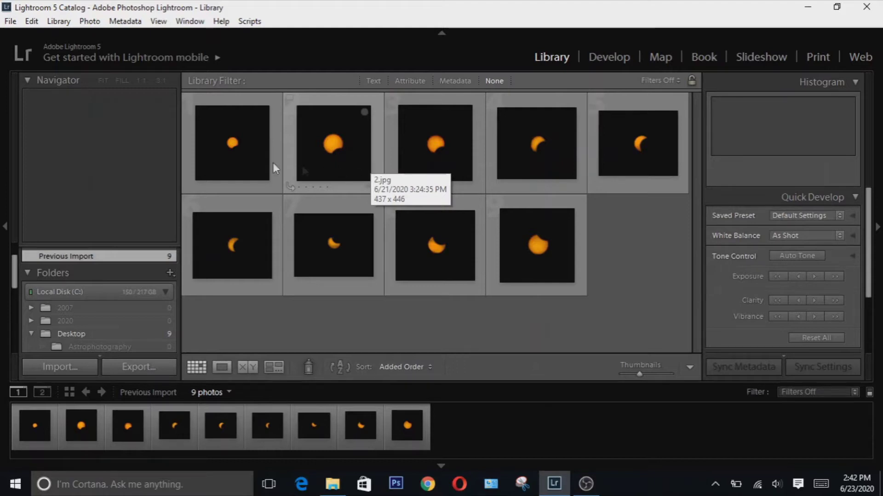
# - Select all nine eclipse photos in Lightroom 5 and bring up the Edit In submenu
pyautogui.click(222, 155)
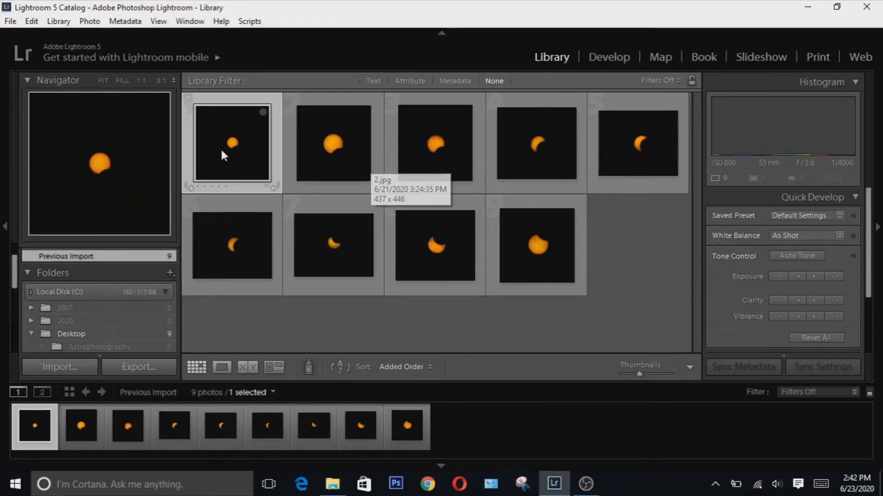
pyautogui.press('Right')
pyautogui.press('Right')
pyautogui.press('Right')
pyautogui.press('Right')
pyautogui.press('Right')
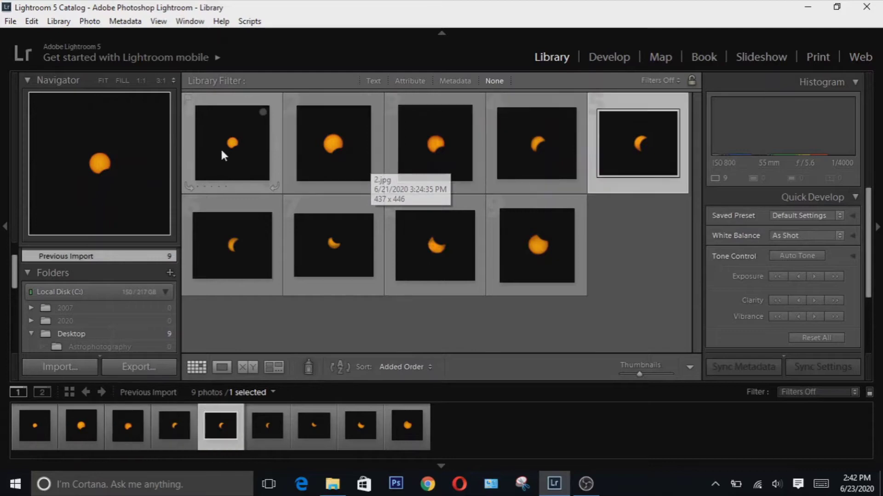
pyautogui.press('Right')
pyautogui.press('Right')
pyautogui.press('Right')
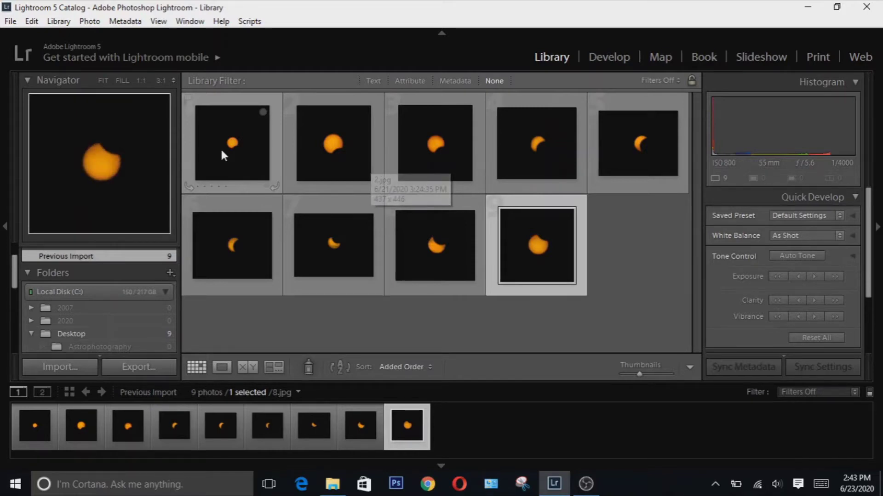
pyautogui.hotkey('ctrl', 'a')
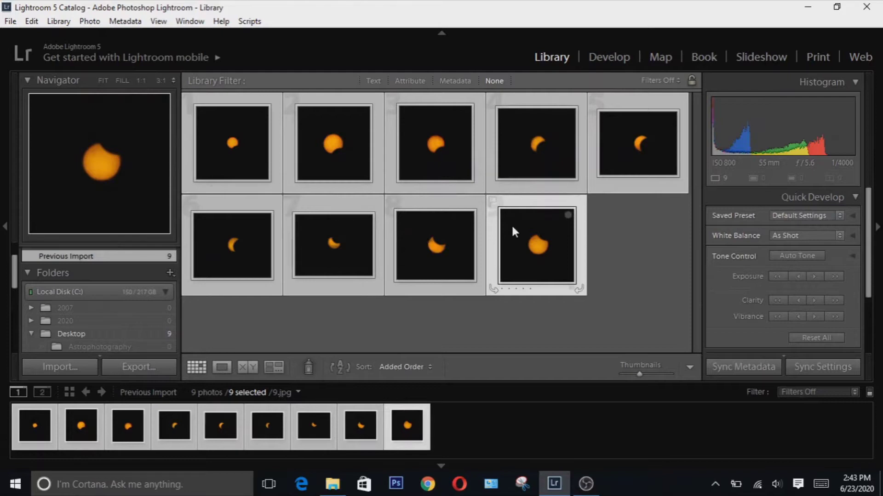
pyautogui.rightClick(512, 228)
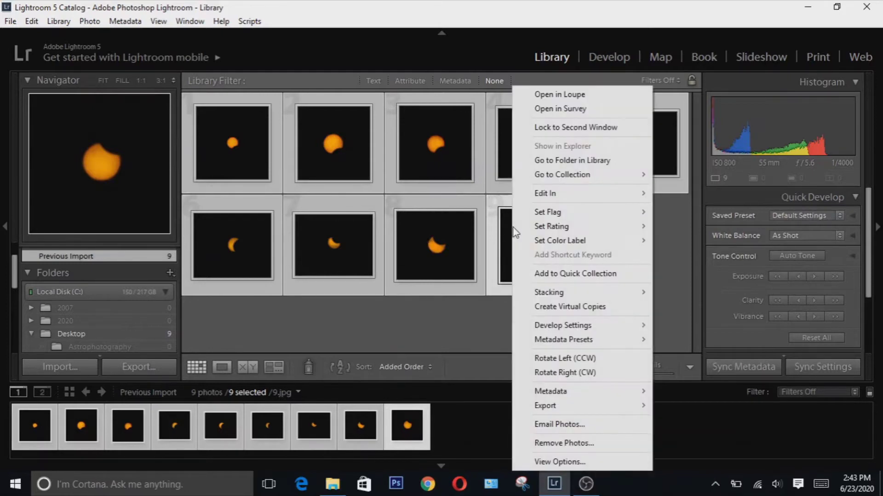
pyautogui.moveTo(536, 197)
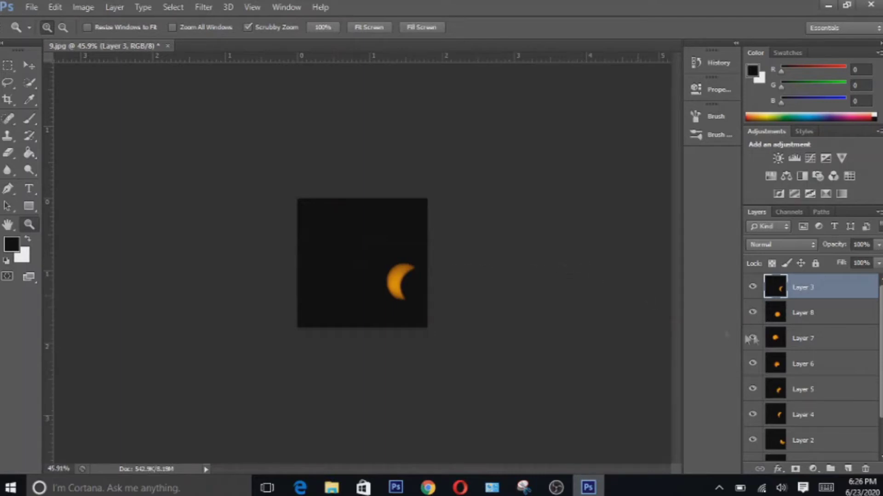
# - Select all nine eclipse layers down to Layer 0 and set their blend mode to Lighten
pyautogui.scroll(-2, 782, 368)
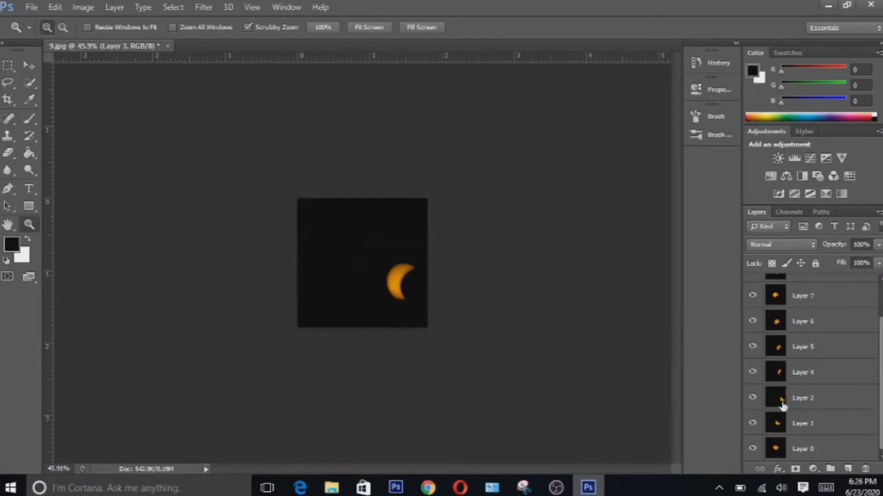
pyautogui.scroll(2, 781, 436)
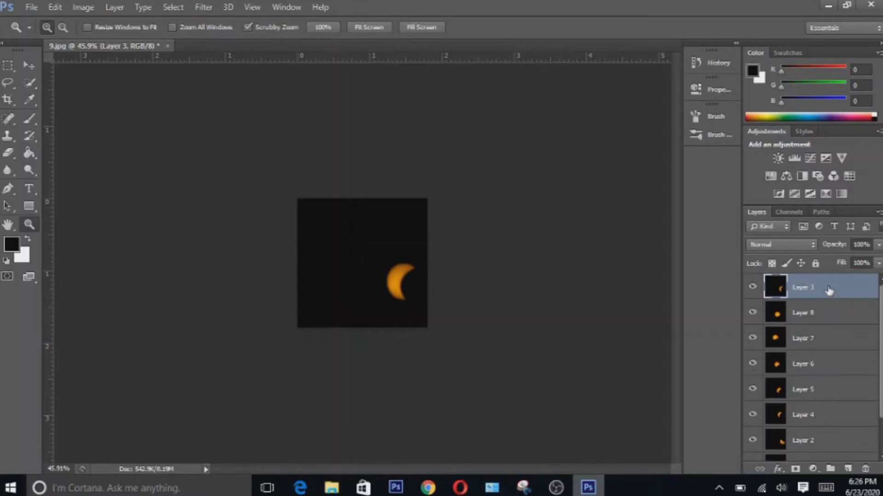
pyautogui.scroll(-2, 808, 363)
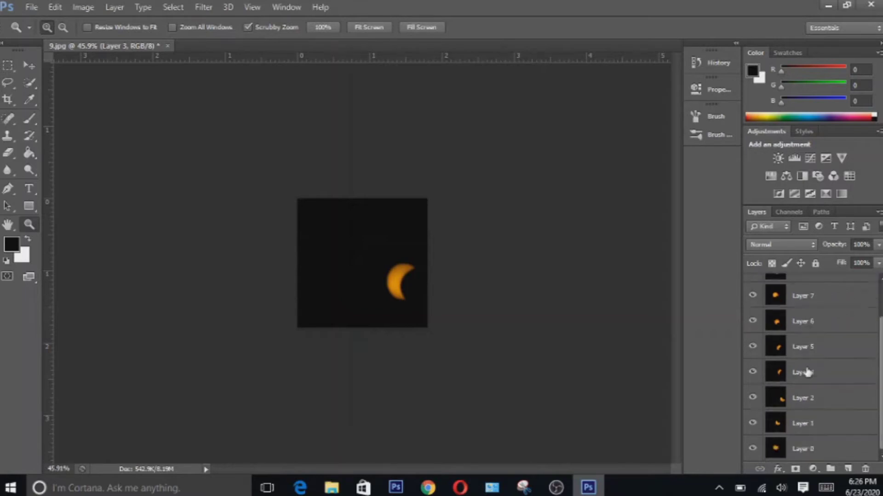
pyautogui.keyDown('shift'); pyautogui.click(808, 454); pyautogui.keyUp('shift')
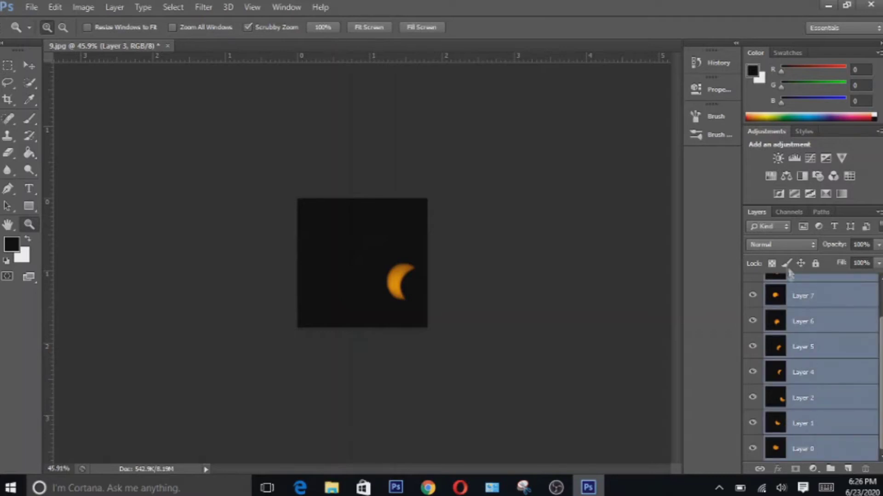
pyautogui.click(769, 245)
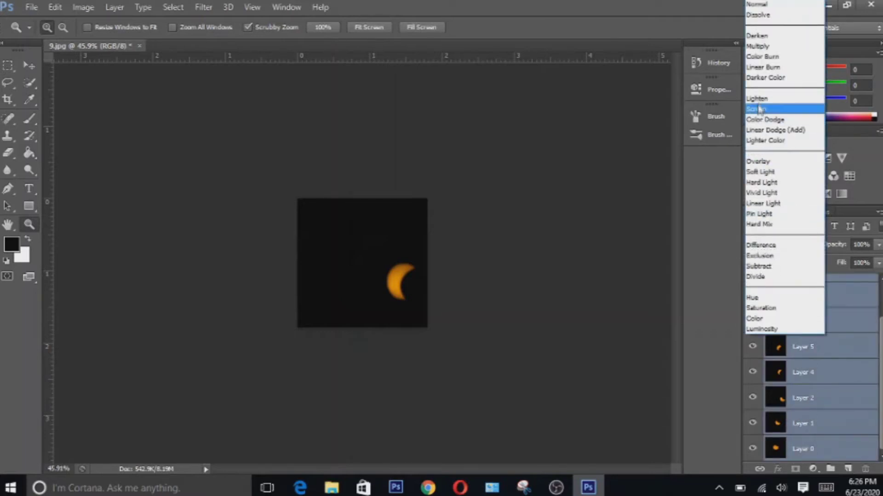
pyautogui.click(759, 105)
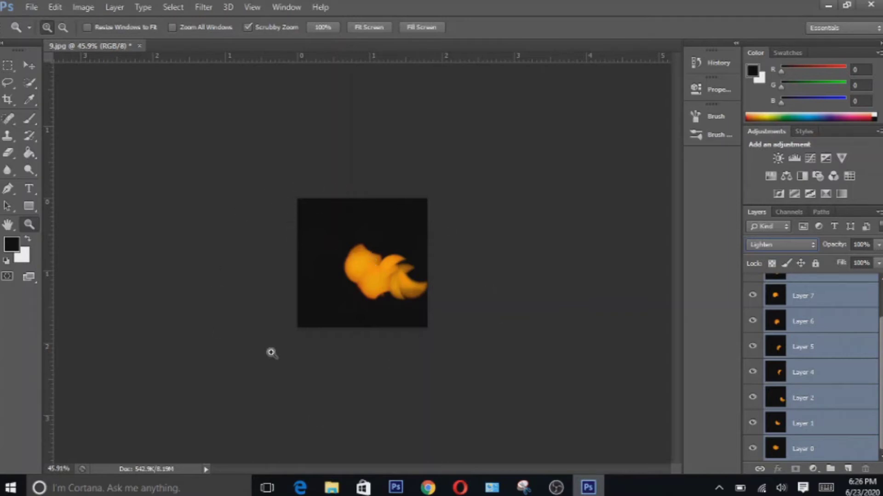
# - Clear the crop ratio and drag the crop edges outward to widen the canvas into a strip
pyautogui.click(7, 101)
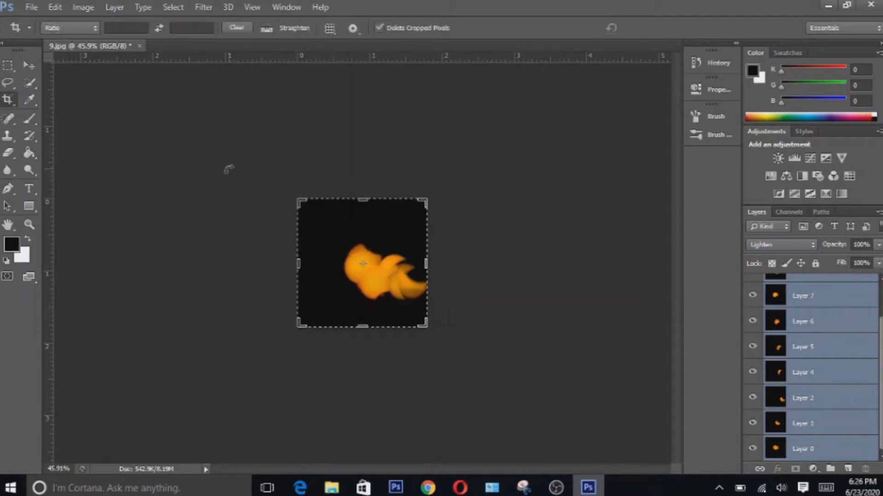
pyautogui.click(236, 28)
pyautogui.moveTo(425, 265); pyautogui.dragTo(660, 273)
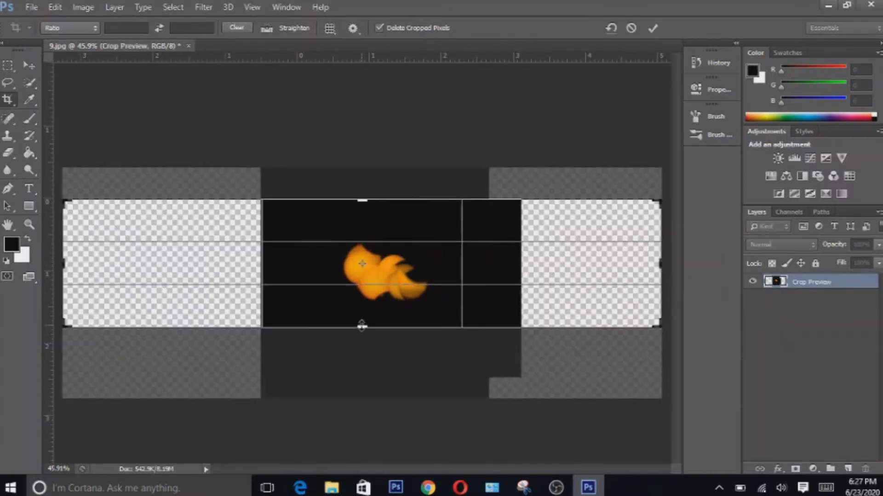
pyautogui.moveTo(362, 326); pyautogui.dragTo(357, 336)
pyautogui.press('Return')
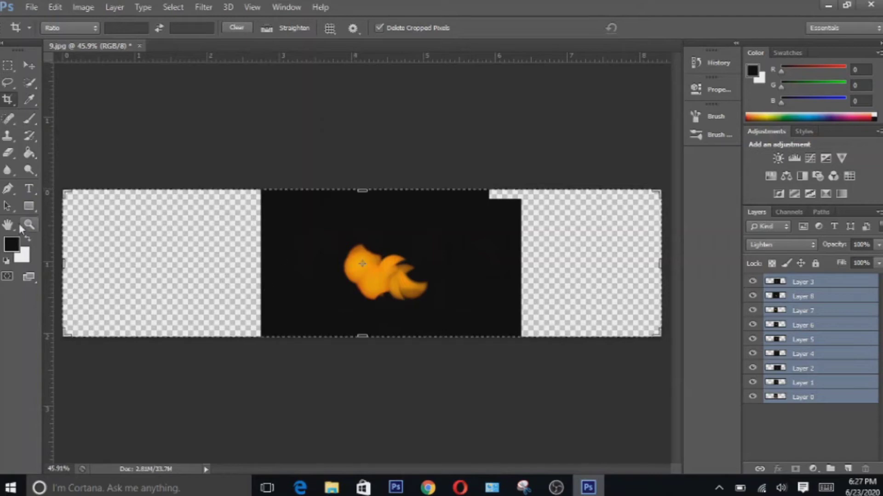
# - Add a new Layer 9 beneath Layer 0 and fill it with the black foreground colour
pyautogui.click(29, 224)
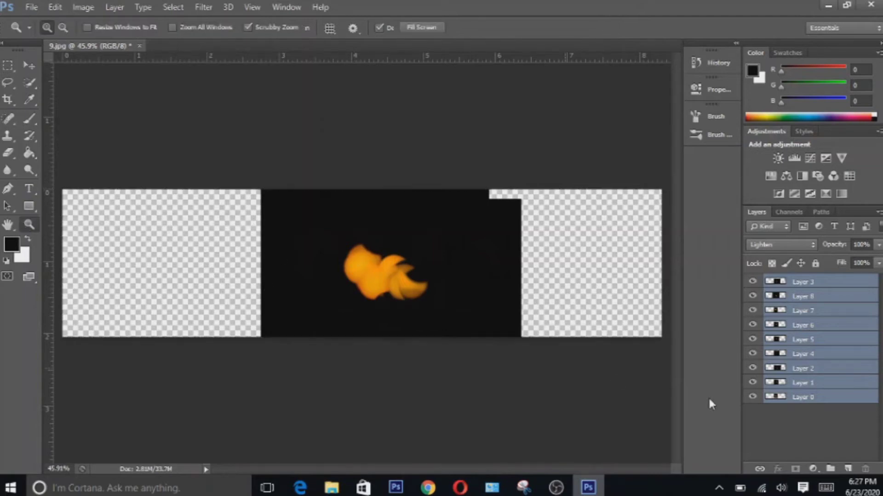
pyautogui.click(801, 439)
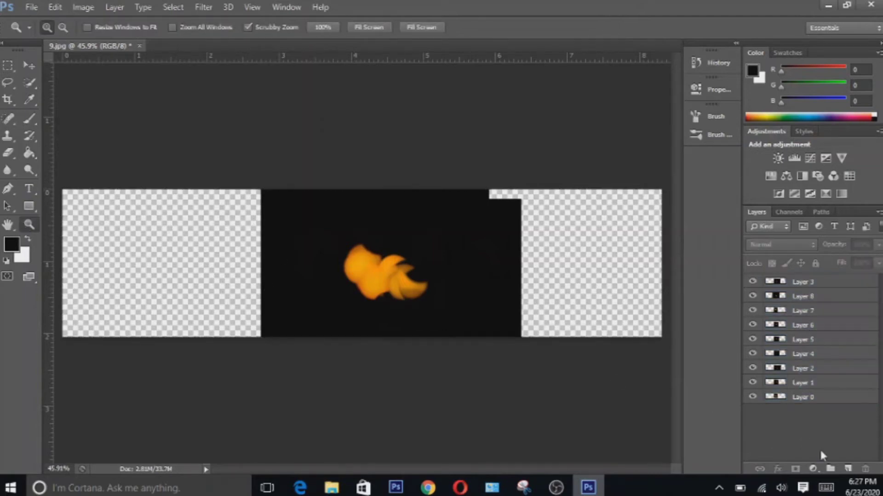
pyautogui.click(847, 469)
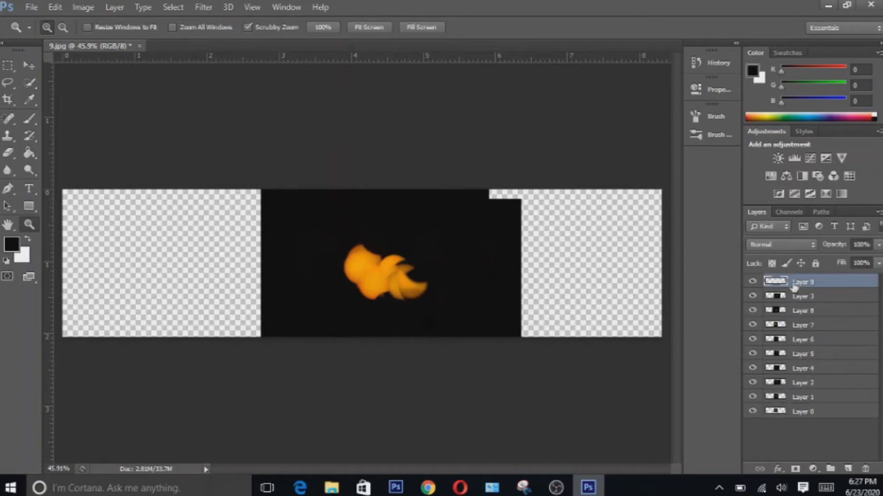
pyautogui.moveTo(804, 284); pyautogui.dragTo(817, 428)
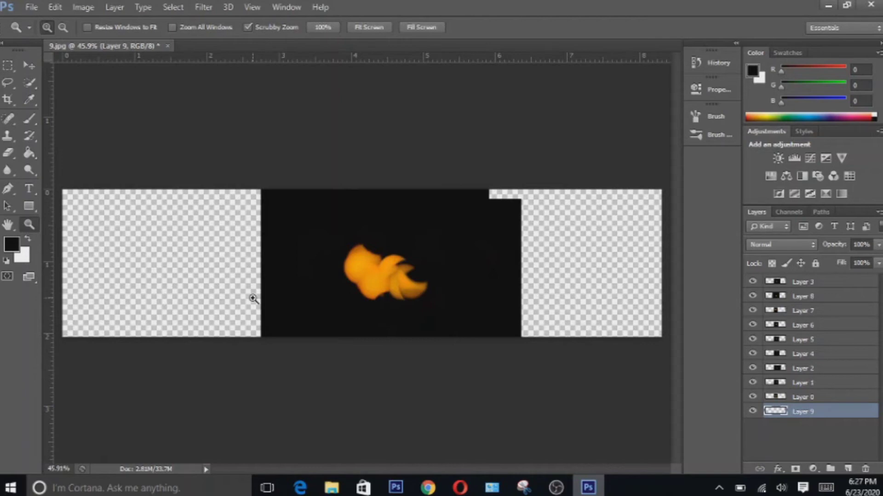
pyautogui.press('alt')
pyautogui.hotkey('alt', 'BackSpace')
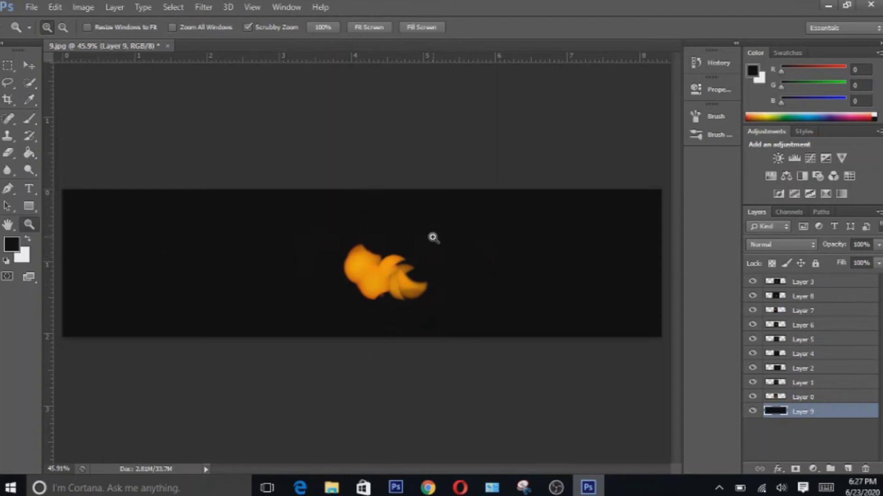
# - Drag horizontal and vertical guides to the transform box's centre point, then dismiss the transform
pyautogui.hotkey('ctrl', 't')
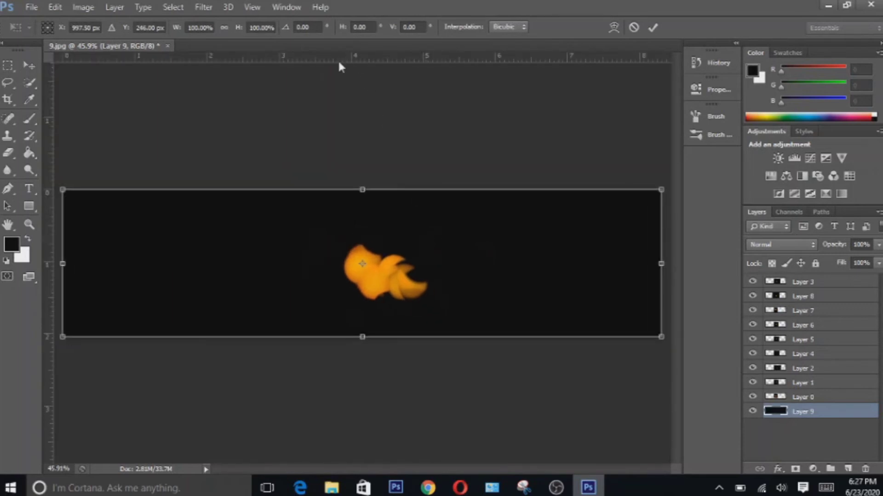
pyautogui.moveTo(336, 64); pyautogui.dragTo(347, 263)
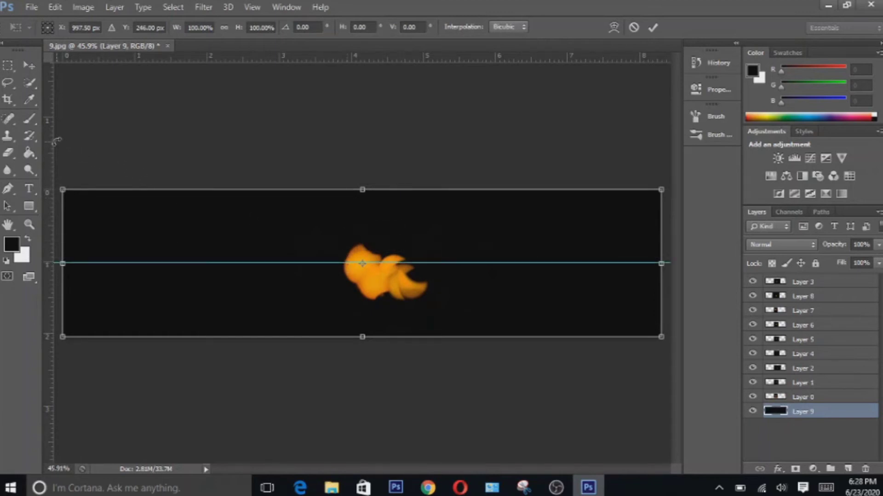
pyautogui.moveTo(54, 145); pyautogui.dragTo(363, 144)
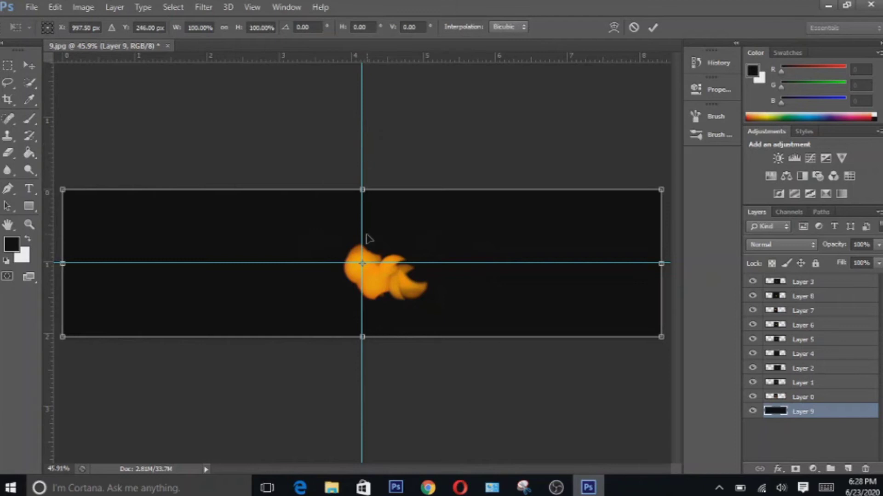
pyautogui.press('Return')
pyautogui.press('z')
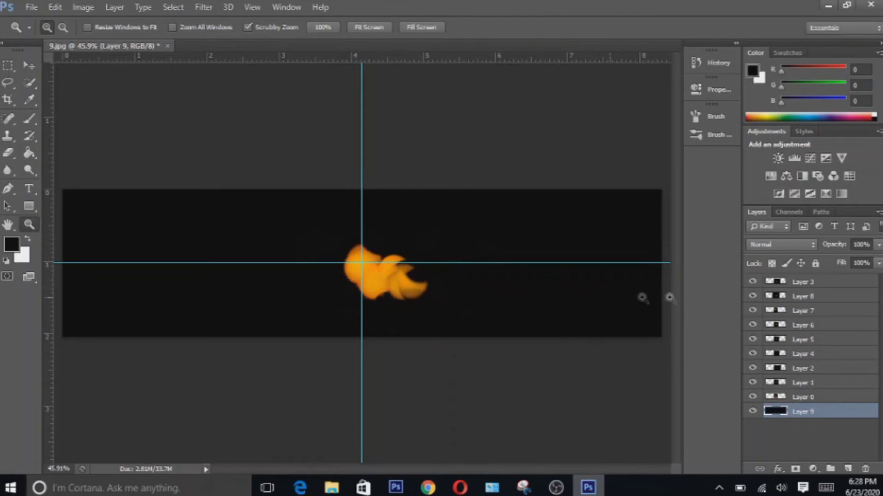
# - Rename Layer 3 to Totality and move its sun onto the guide intersection
pyautogui.click(827, 283)
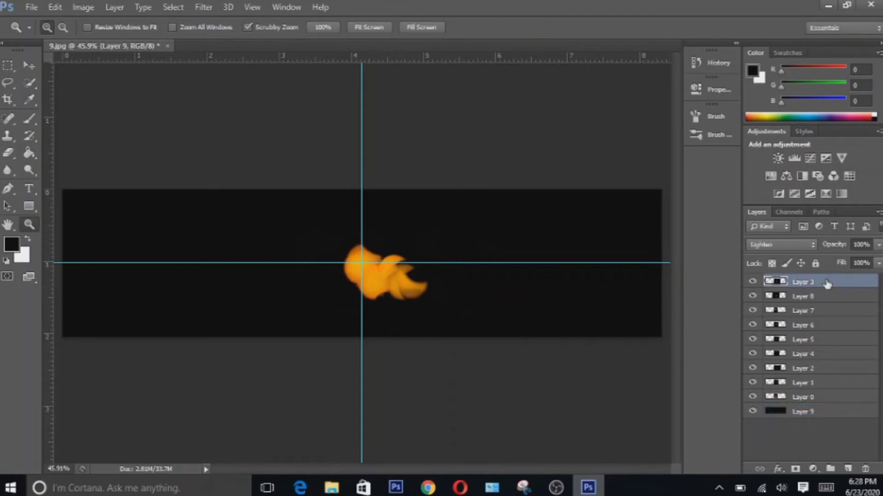
pyautogui.write('Totality')
pyautogui.press('Return')
pyautogui.click(29, 66)
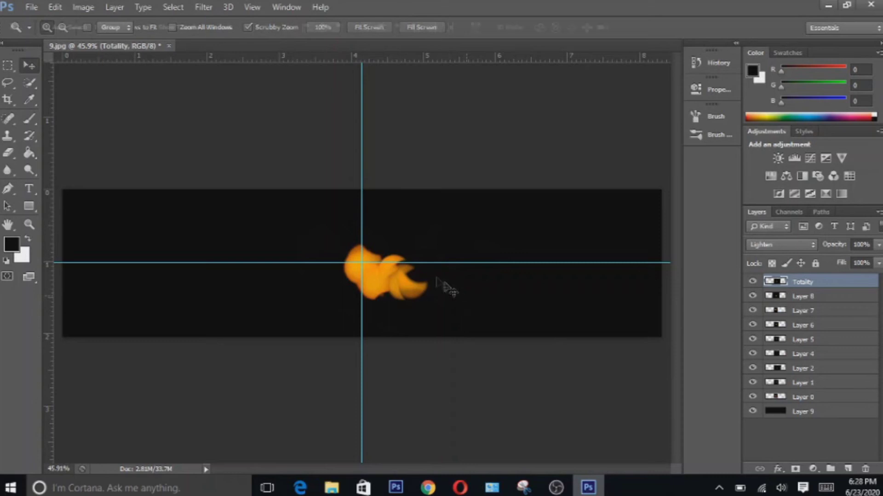
pyautogui.moveTo(449, 290); pyautogui.dragTo(401, 269)
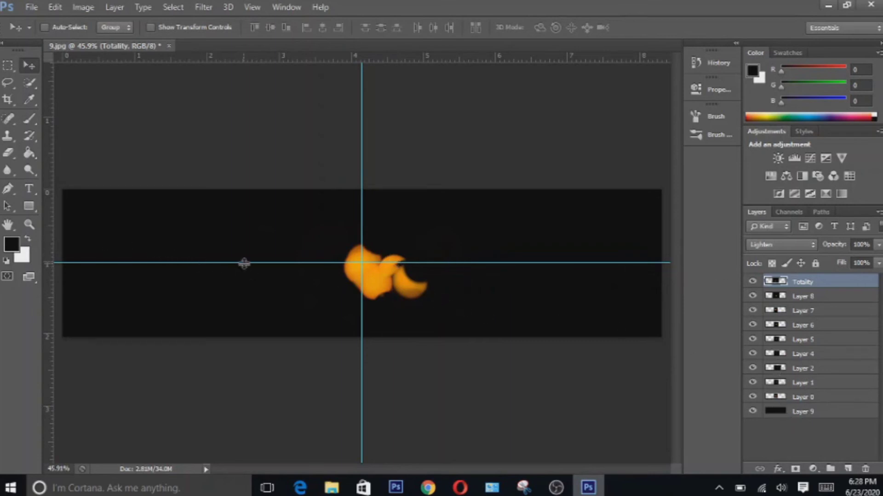
pyautogui.click(799, 296)
# - Drag the other eight suns out of the cluster into a left-to-right row, Layer 8 through Layer 0
pyautogui.moveTo(482, 296); pyautogui.dragTo(191, 273)
pyautogui.moveTo(560, 286); pyautogui.dragTo(343, 278)
pyautogui.hotkey('alt', '[')
pyautogui.moveTo(431, 306); pyautogui.dragTo(263, 293)
pyautogui.hotkey('alt', '[')
pyautogui.moveTo(490, 311); pyautogui.dragTo(421, 301)
pyautogui.hotkey('alt', '[')
pyautogui.moveTo(352, 312); pyautogui.dragTo(471, 297)
pyautogui.hotkey('alt', '[')
pyautogui.hotkey('alt', '[')
pyautogui.moveTo(358, 294); pyautogui.dragTo(514, 301)
pyautogui.hotkey('alt', '[')
pyautogui.moveTo(363, 313); pyautogui.dragTo(628, 316)
pyautogui.hotkey('alt', ']')
pyautogui.moveTo(535, 330); pyautogui.dragTo(508, 330)
pyautogui.hotkey('alt', ']')
pyautogui.hotkey('alt', ']')
pyautogui.hotkey('alt', '.')
pyautogui.moveTo(442, 318); pyautogui.dragTo(413, 305)
pyautogui.hotkey('alt', '[')
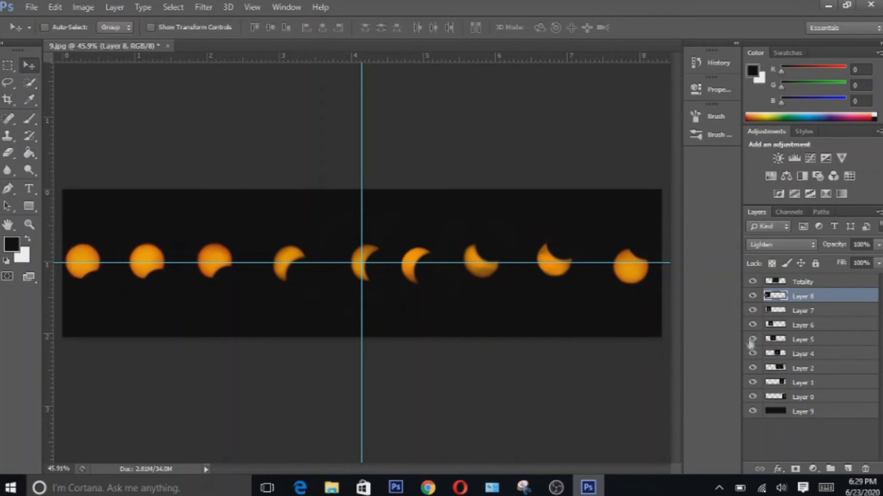
# - Identify Layers 6 and 5 by toggling their visibility, then raise the first suns onto the guide
pyautogui.click(753, 324)
pyautogui.click(752, 325)
pyautogui.click(752, 340)
pyautogui.click(752, 340)
pyautogui.click(802, 340)
pyautogui.moveTo(506, 332); pyautogui.dragTo(512, 331)
pyautogui.hotkey('alt', ']')
pyautogui.moveTo(423, 329); pyautogui.dragTo(431, 323)
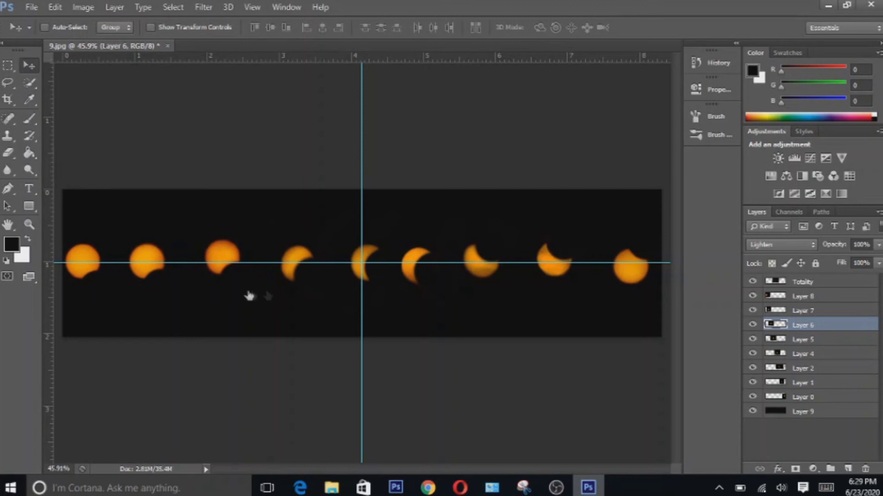
pyautogui.moveTo(248, 296); pyautogui.dragTo(265, 286)
pyautogui.click(802, 296)
pyautogui.moveTo(353, 294); pyautogui.dragTo(354, 286)
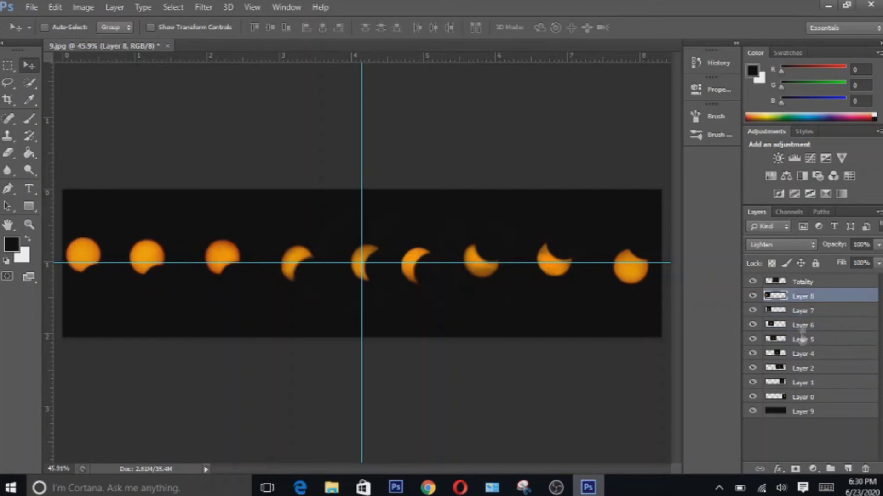
# - Nudge the second, fourth, seventh and eighth suns to even out the row's spacing
pyautogui.hotkey('alt', '[')
pyautogui.moveTo(438, 310); pyautogui.dragTo(467, 329)
pyautogui.hotkey('alt', '[')
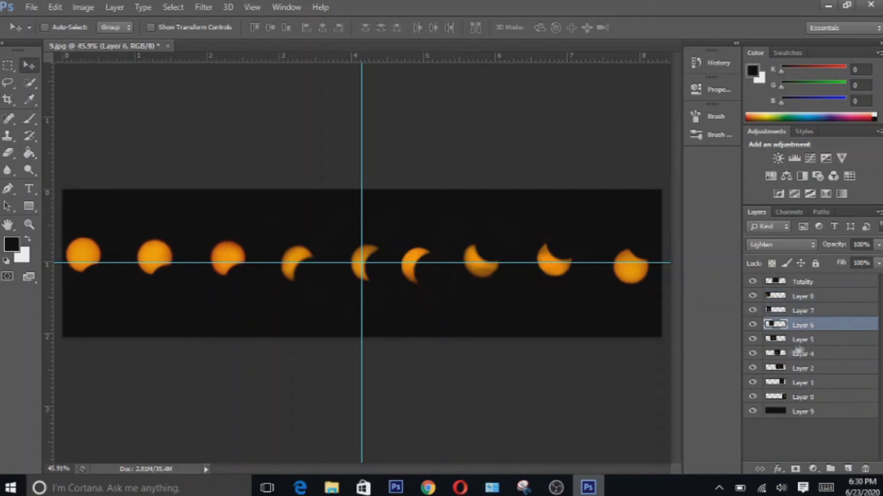
pyautogui.hotkey('alt', '[')
pyautogui.moveTo(418, 295); pyautogui.dragTo(397, 289)
pyautogui.click(813, 357)
pyautogui.hotkey('alt', '[')
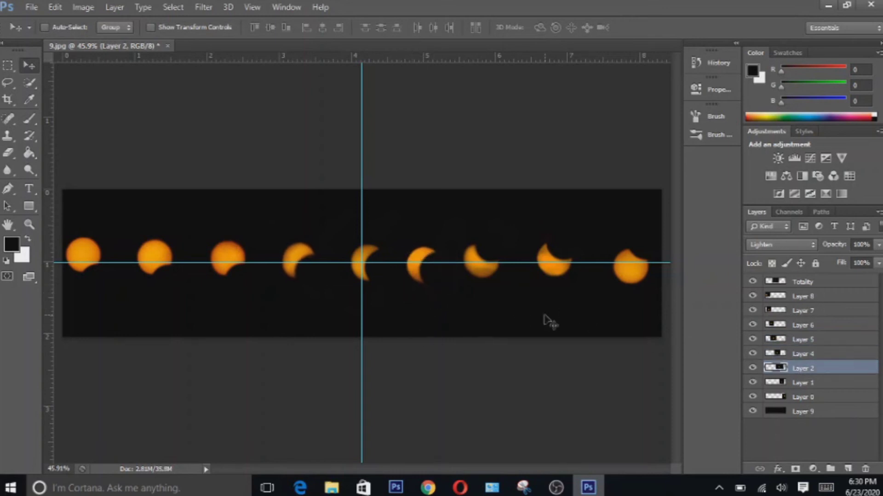
pyautogui.moveTo(527, 306); pyautogui.dragTo(531, 309)
pyautogui.hotkey('alt', '[')
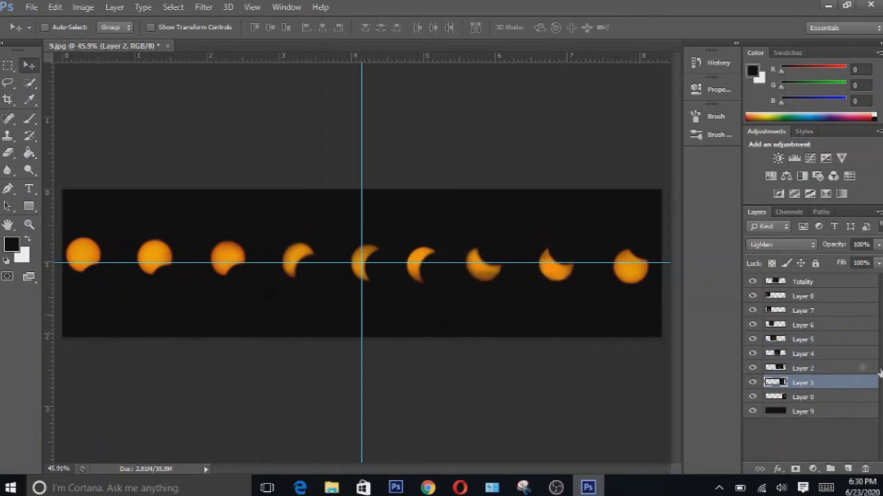
pyautogui.hotkey('alt', ']')
pyautogui.hotkey('alt', '[')
pyautogui.moveTo(548, 331)
pyautogui.mouseDown()
pyautogui.moveTo(579, 331)
pyautogui.moveTo(541, 324)
pyautogui.moveTo(559, 324)
pyautogui.mouseUp()
pyautogui.hotkey('alt', '[')
pyautogui.hotkey('alt', ']')
pyautogui.hotkey('alt', ']')
pyautogui.hotkey('alt', ']')
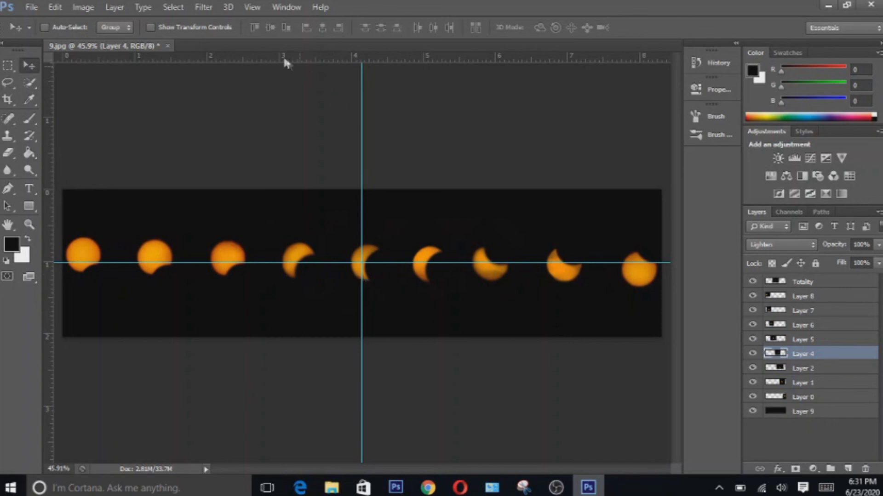
# - Use View > Clear Guides to delete the horizontal and vertical centre guides
pyautogui.click(252, 7)
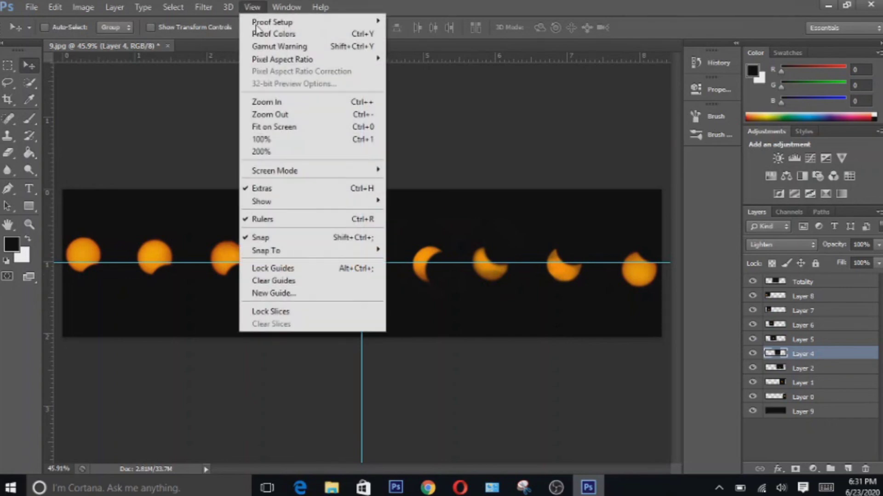
pyautogui.click(315, 282)
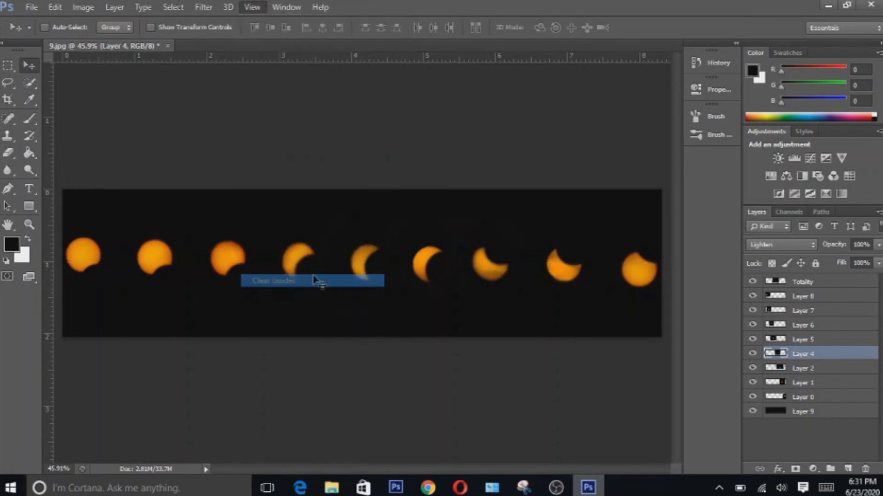